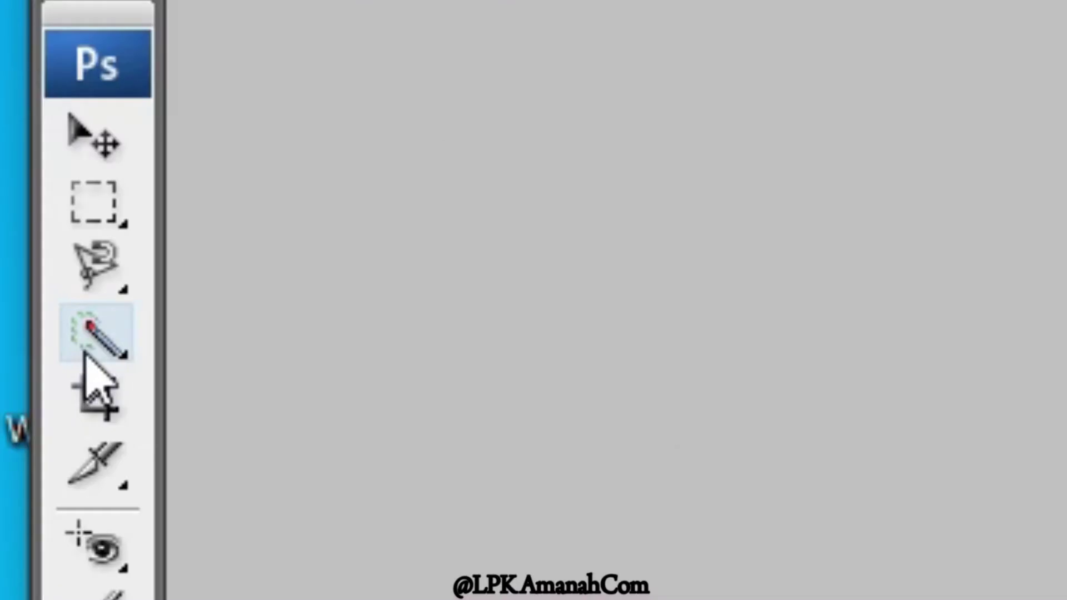
Select the boy's head, hair and shirt with the Quick Selection tool in add mode, including the hair along the back of the head
left_click(77, 171)
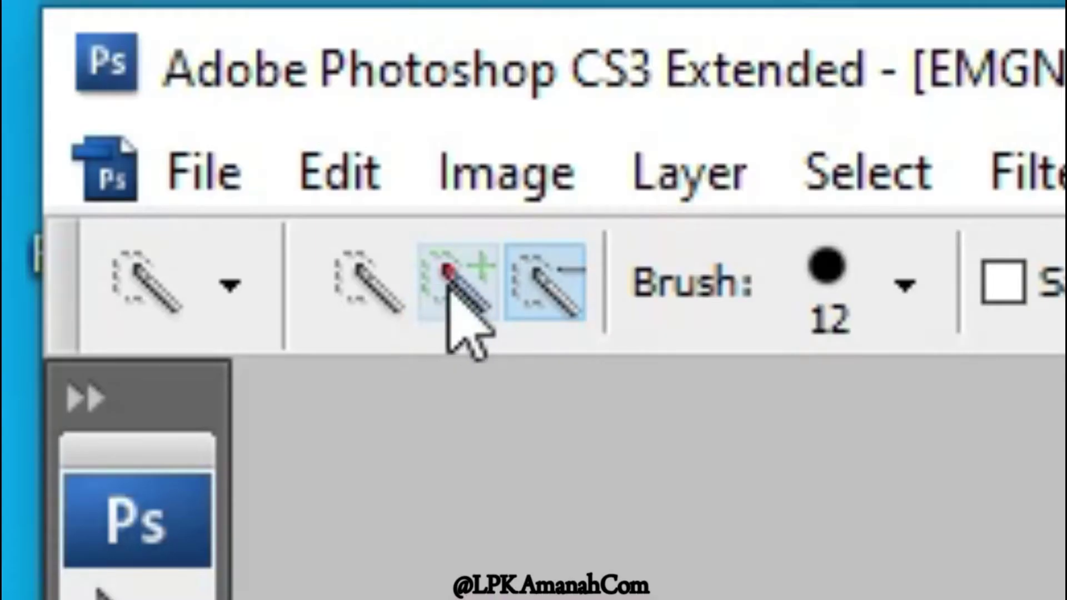
left_click(87, 55)
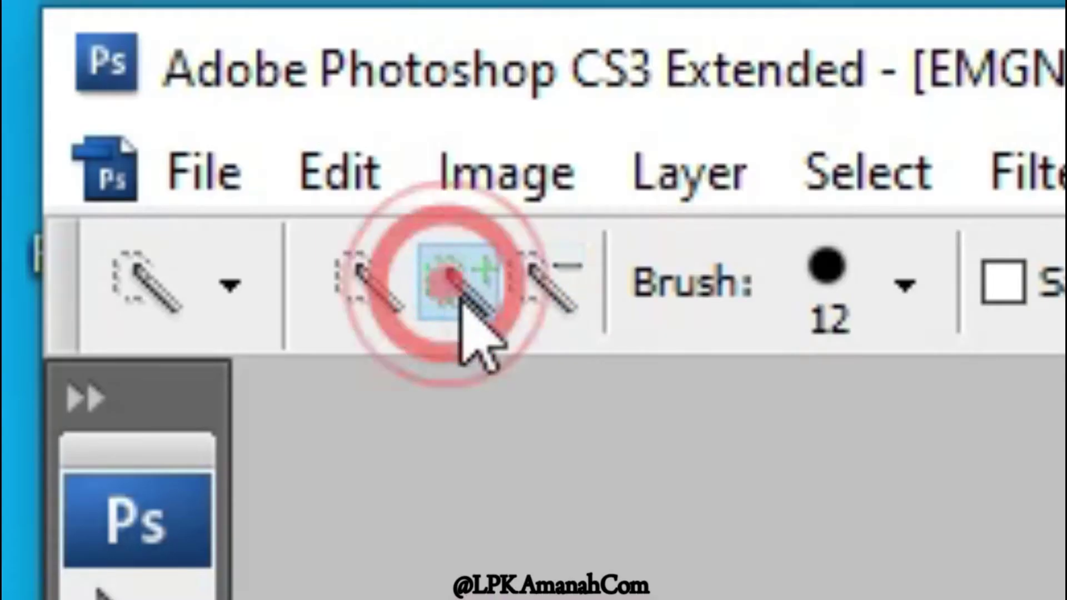
mouse_move(483, 413)
left_mouse_down()
mouse_move(491, 386)
mouse_move(422, 356)
mouse_move(442, 285)
left_mouse_up()
mouse_move(439, 239)
left_mouse_down()
mouse_move(452, 225)
mouse_move(418, 219)
left_mouse_up()
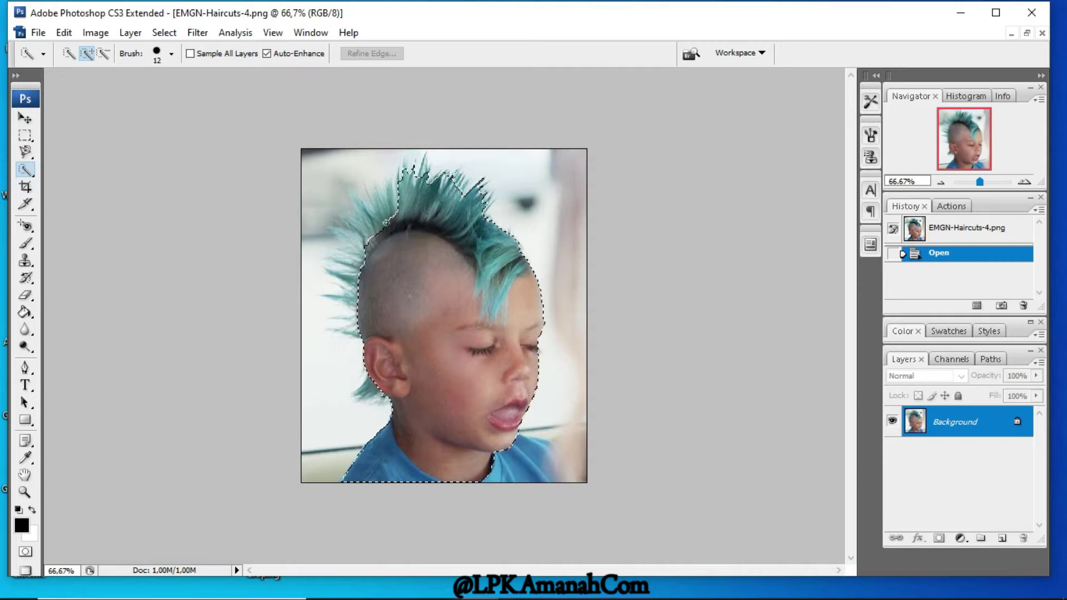
left_click_drag(369, 222, 398, 377)
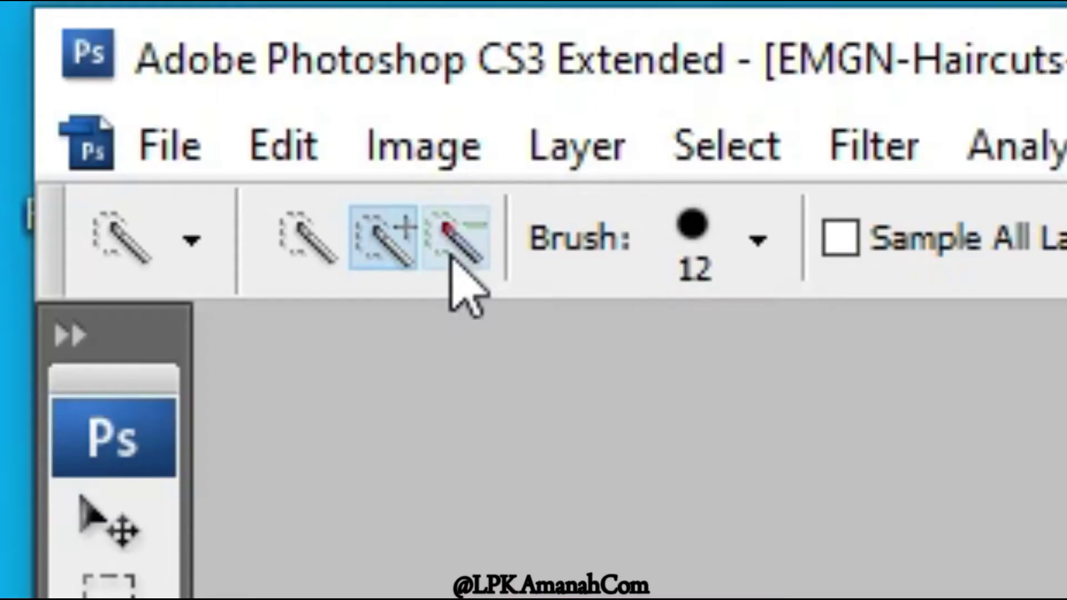
Subtract the background areas above and behind the boy's head from the quick selection
left_click(102, 54)
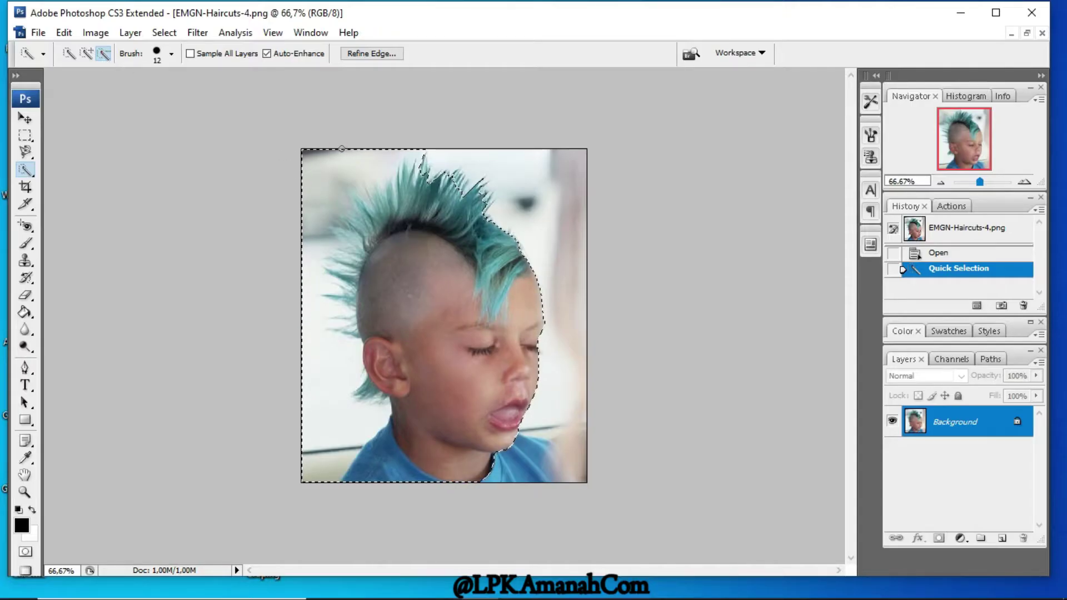
left_click_drag(339, 148, 340, 149)
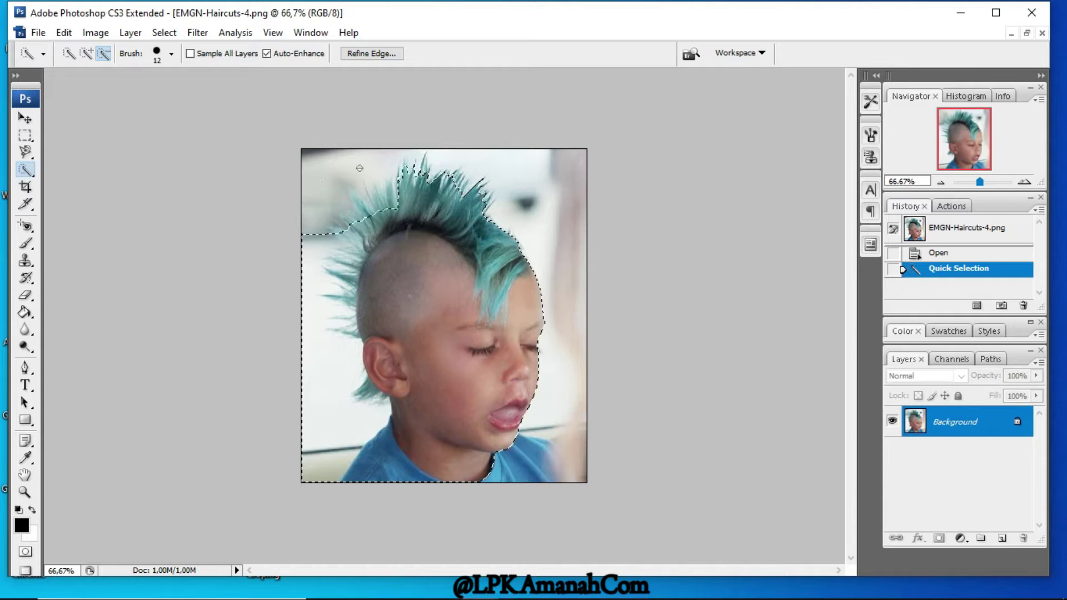
left_click_drag(315, 325, 319, 383)
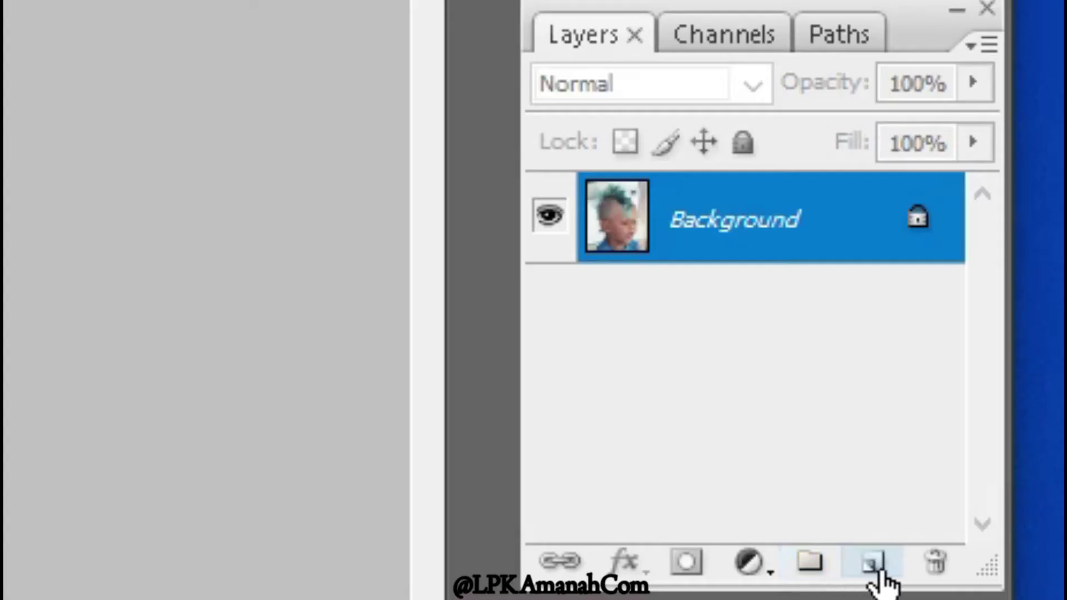
Add a new empty layer above the photo and make the Background layer active again
left_click(878, 570)
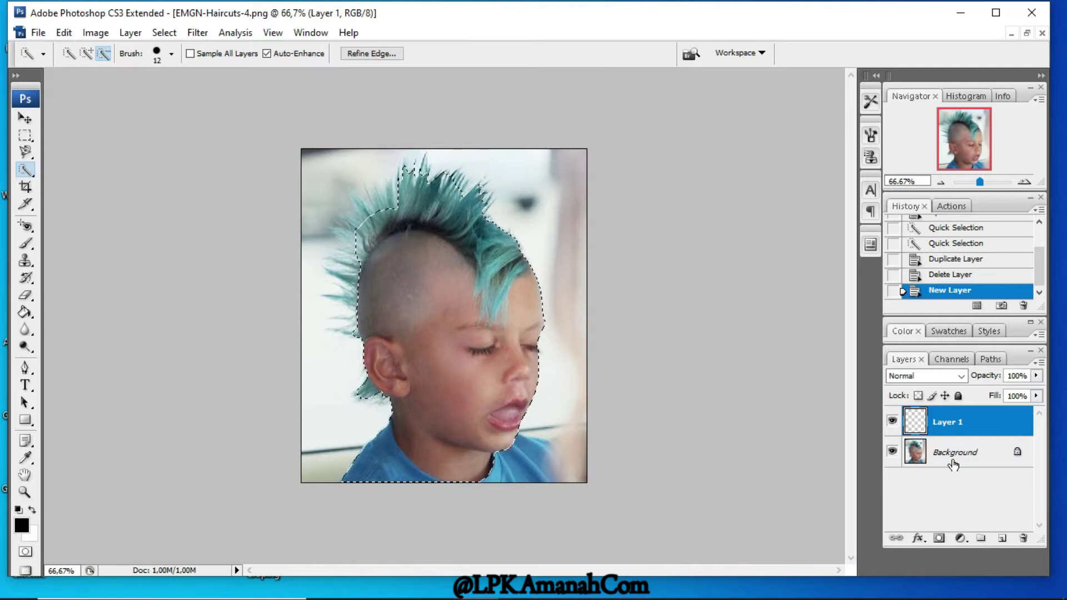
left_click(954, 453)
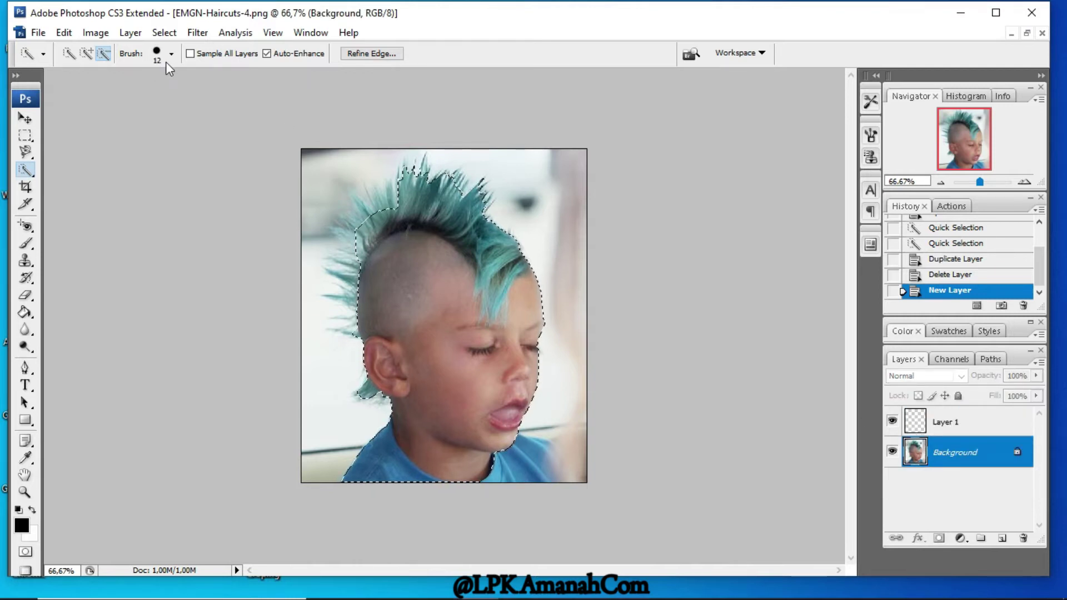
Convert the selection around the boy into a border selection 1 pixel wide
left_click(164, 32)
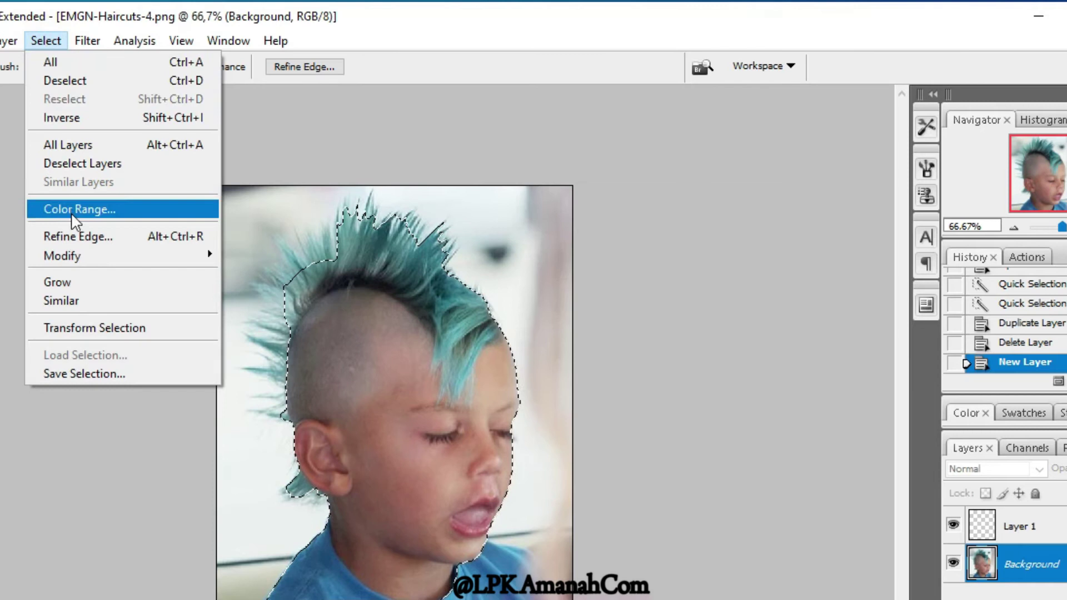
mouse_move(82, 255)
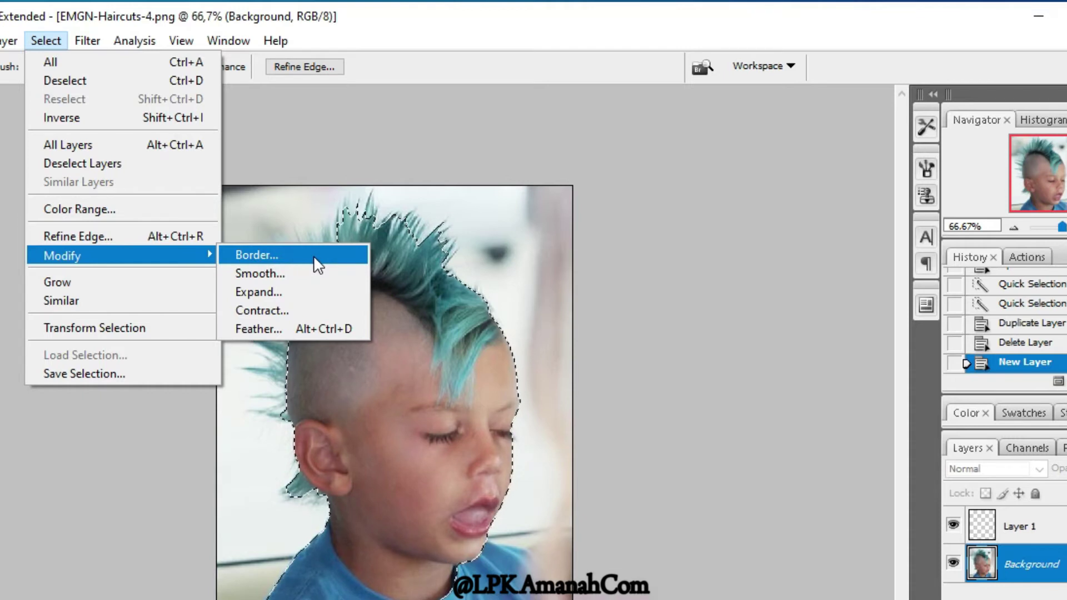
left_click(305, 257)
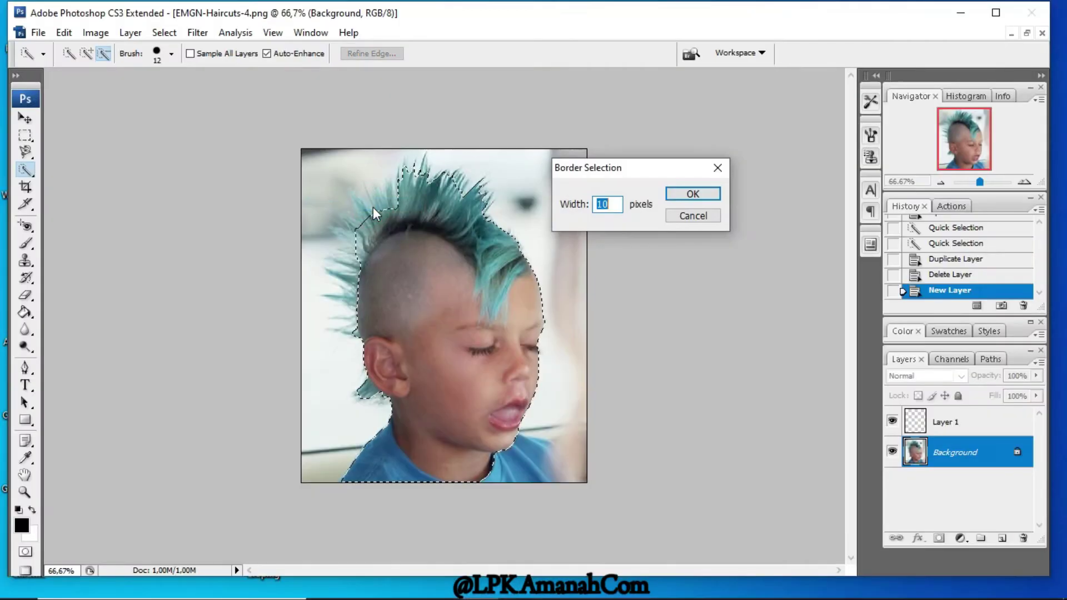
left_click_drag(653, 166, 709, 177)
left_click_drag(712, 64, 695, 91)
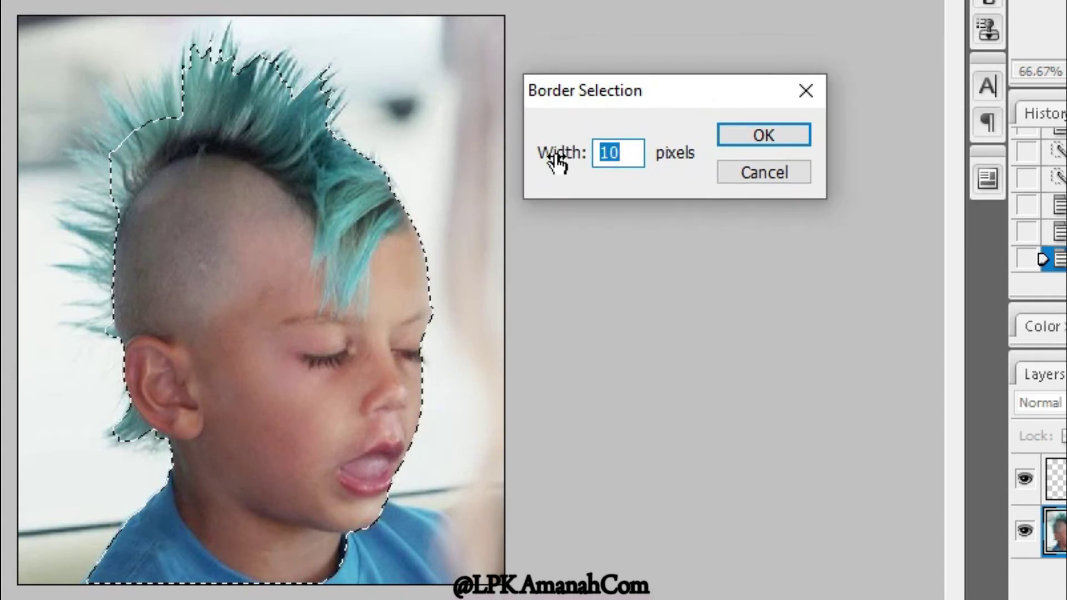
type("1")
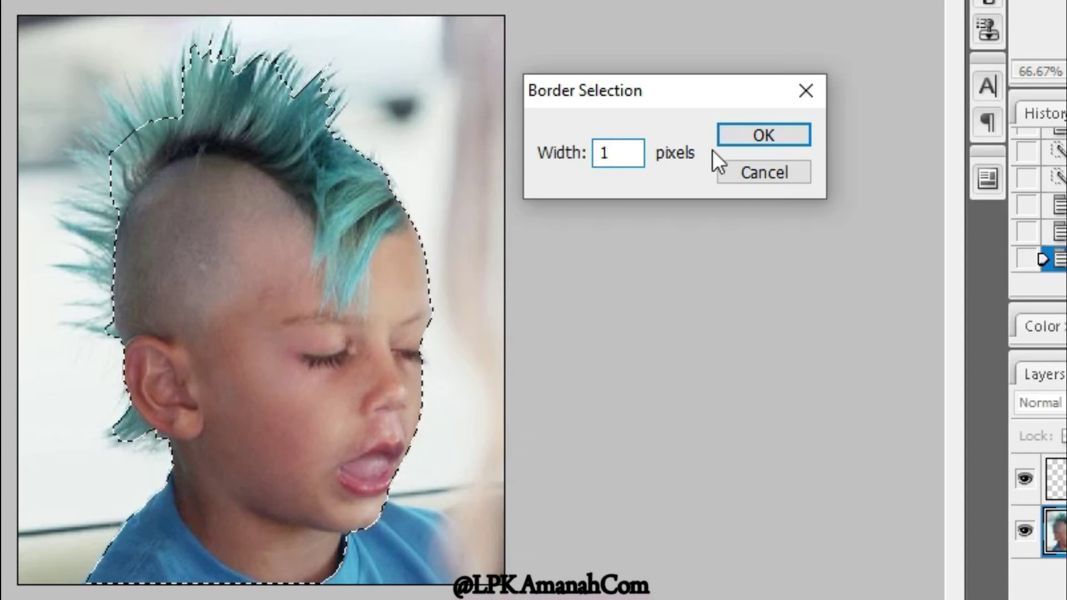
left_click(749, 135)
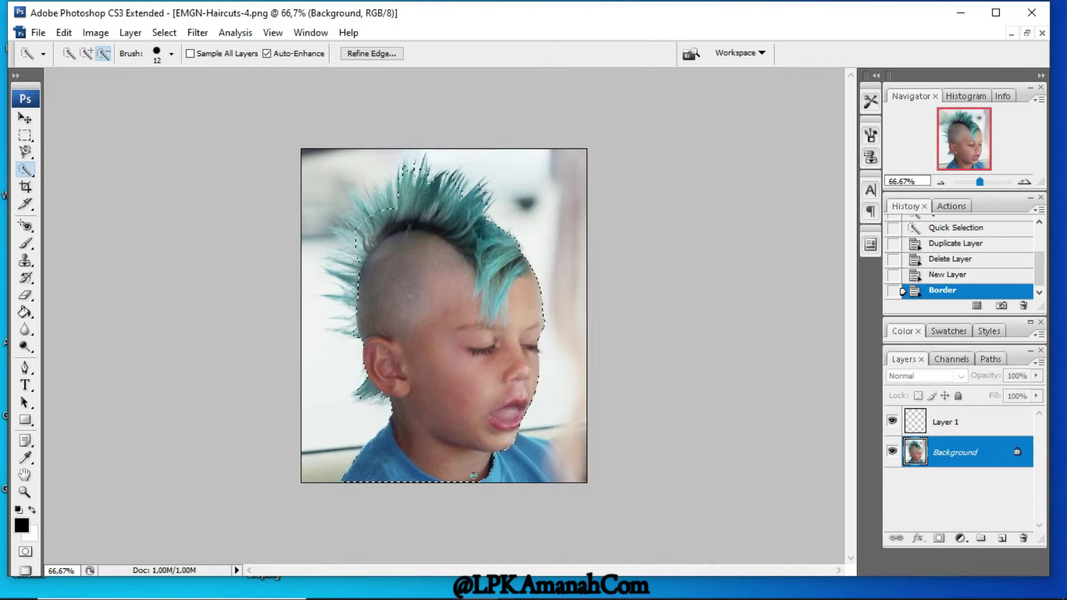
Fill the 1-pixel border selection with the black foreground color on Layer 1 using the Paint Bucket tool
left_click(952, 423)
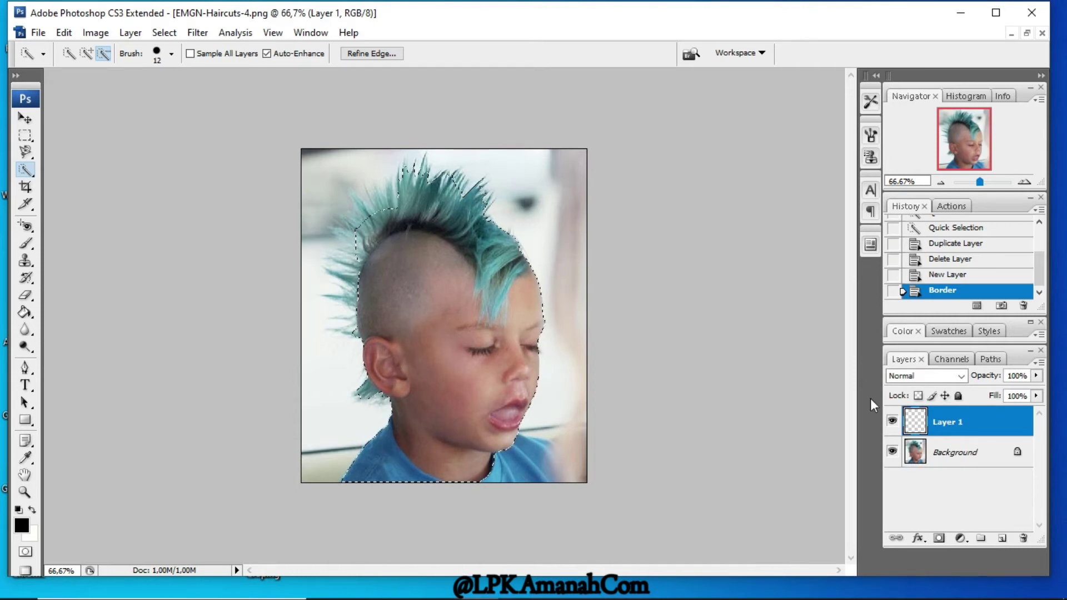
left_click(24, 314)
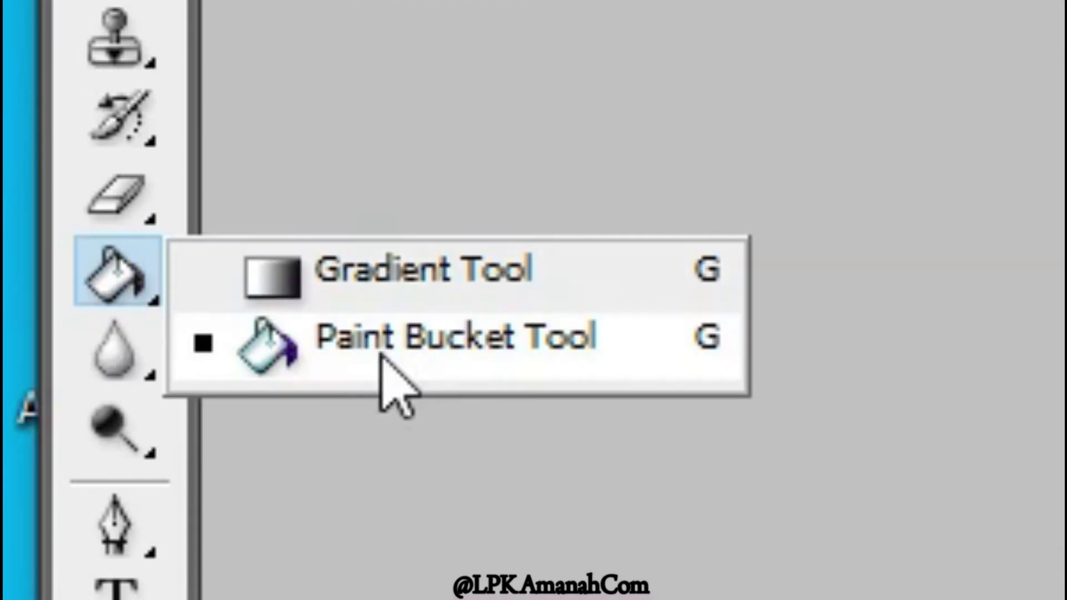
left_click(366, 342)
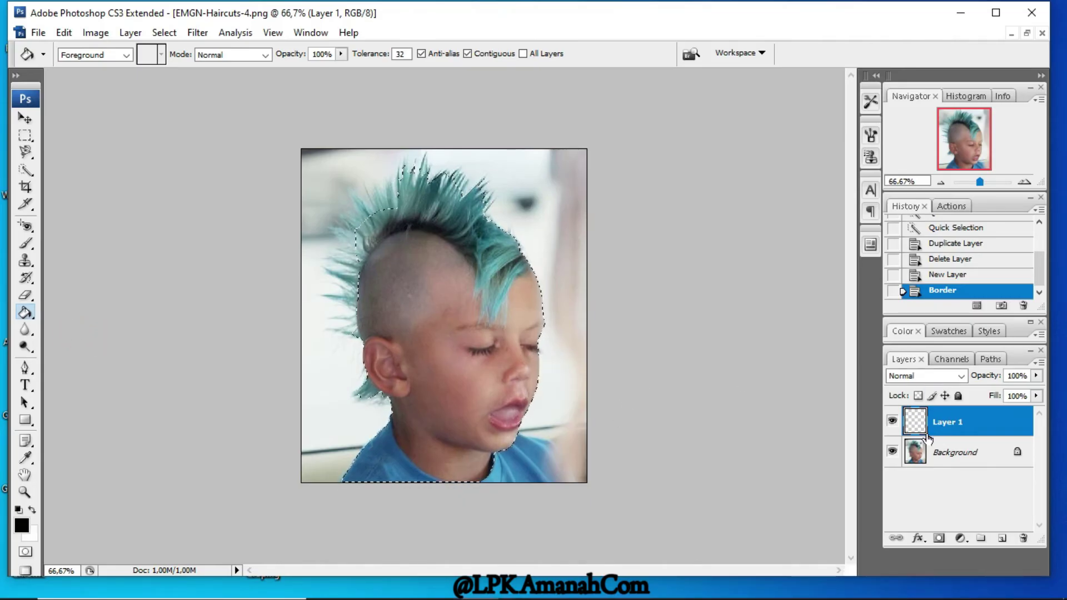
left_click(466, 185)
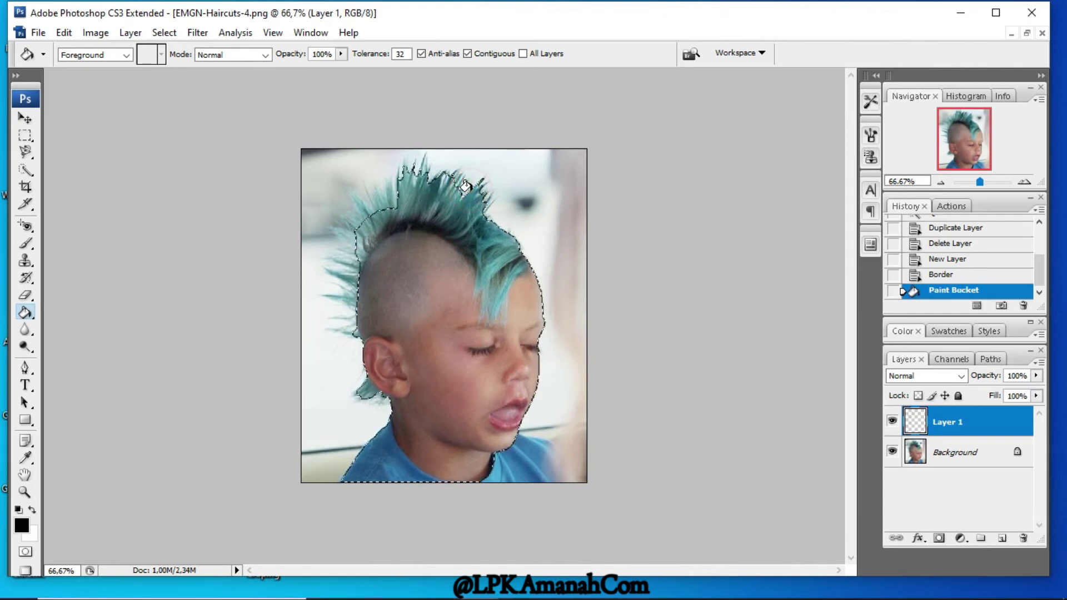
Hide the Background layer and deselect the border outline
left_click(892, 451)
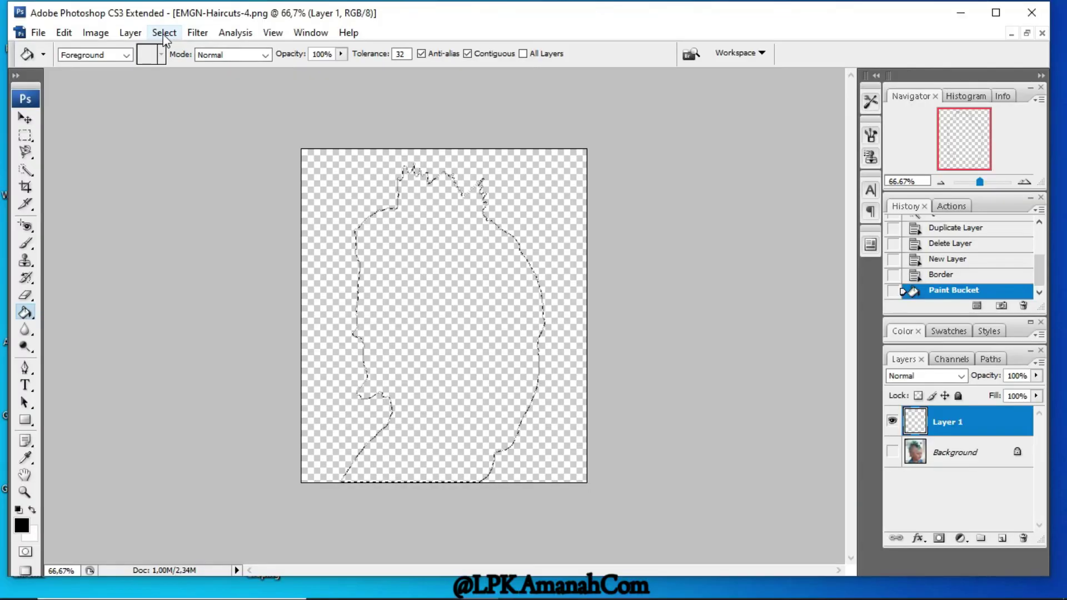
left_click(164, 33)
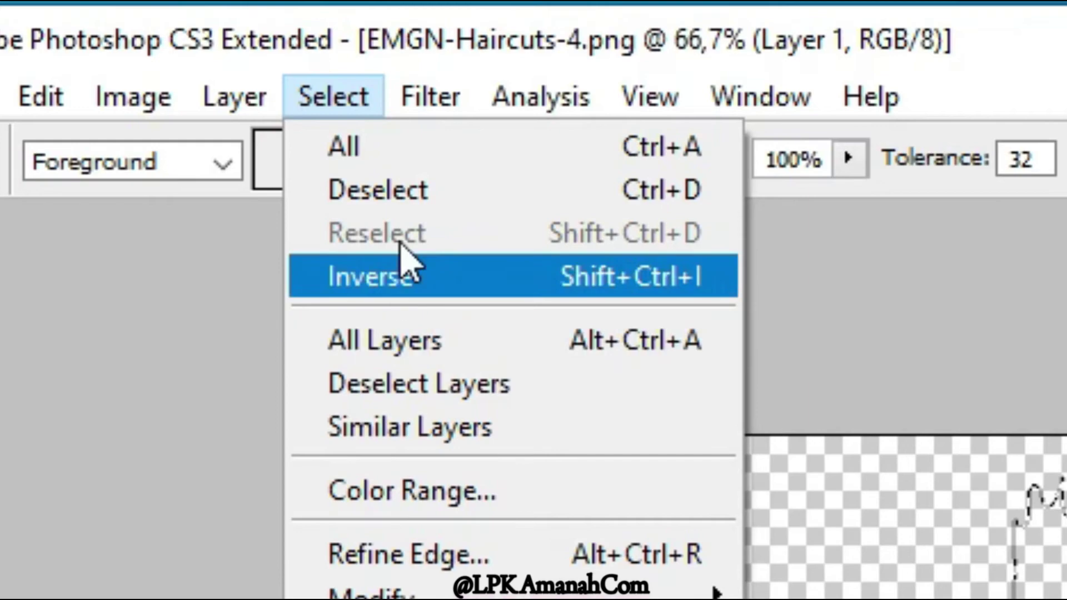
left_click(396, 192)
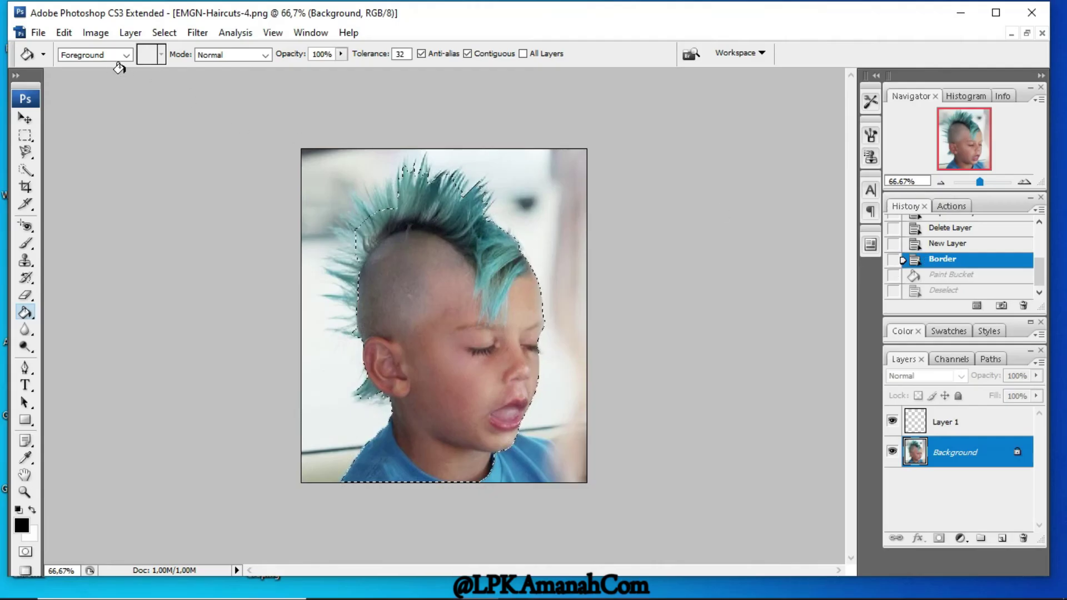
Apply a 5-pixel Border modification to the restored selection around the boy
left_click(164, 32)
left_click(194, 204)
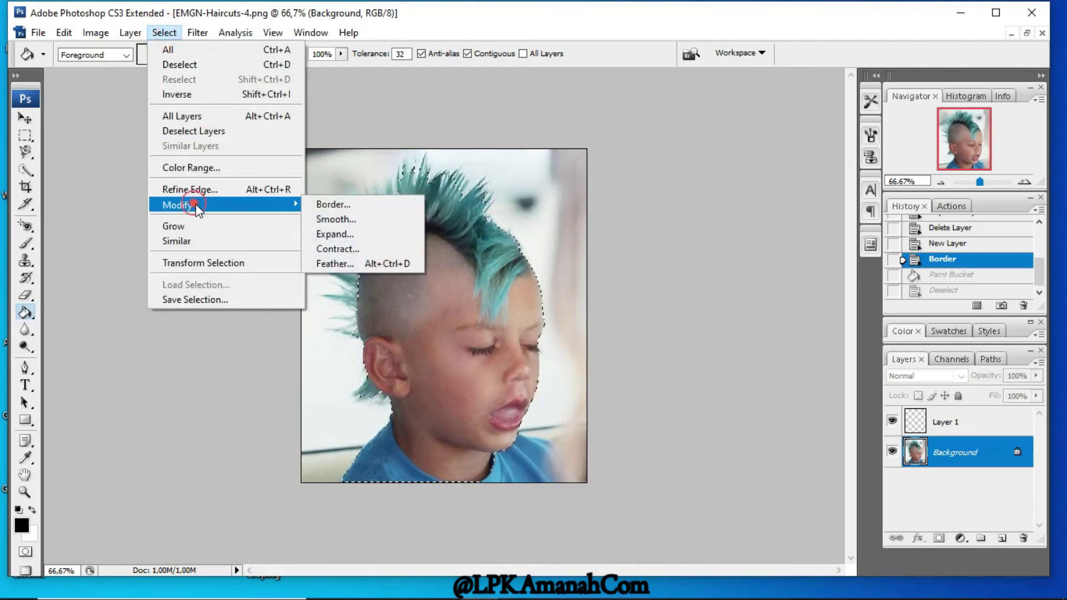
left_click(332, 204)
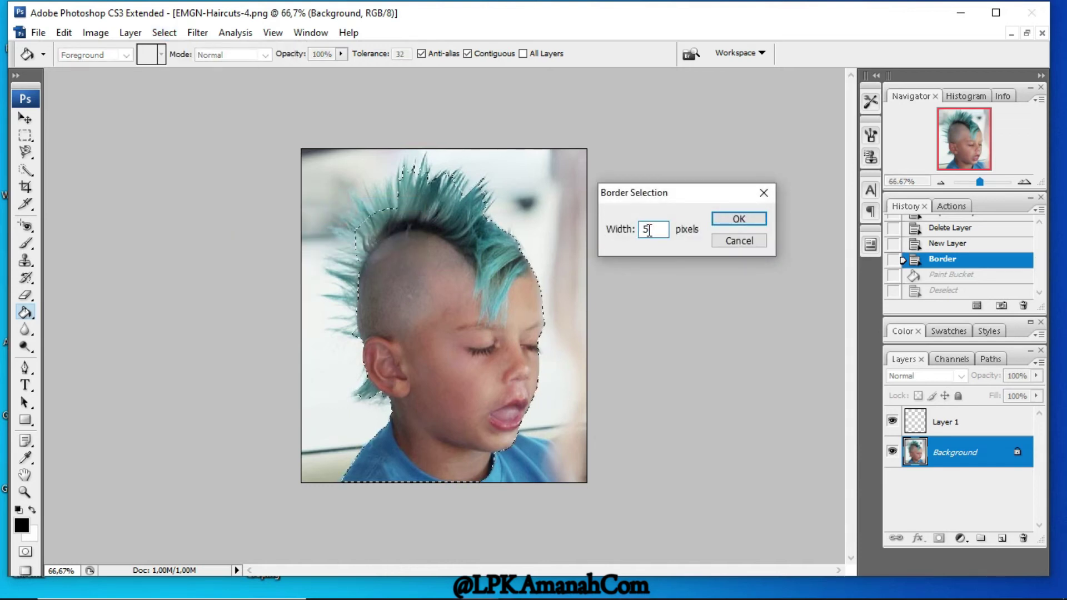
left_click(722, 217)
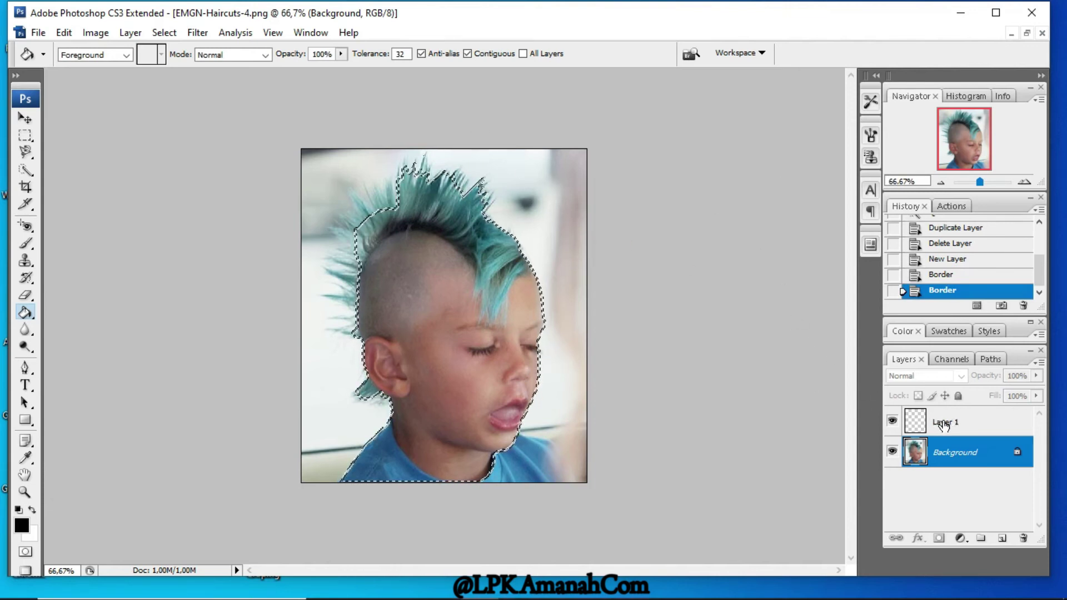
Fill the 5-pixel border with black on Layer 1 and step back in the history to the New Layer state
left_click(947, 425)
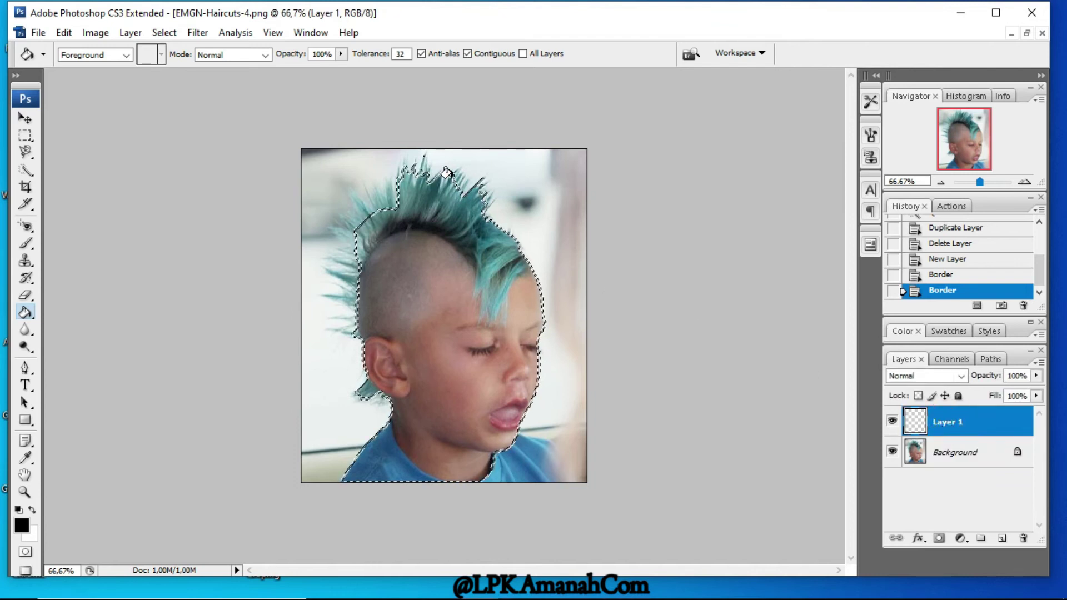
left_click(444, 174)
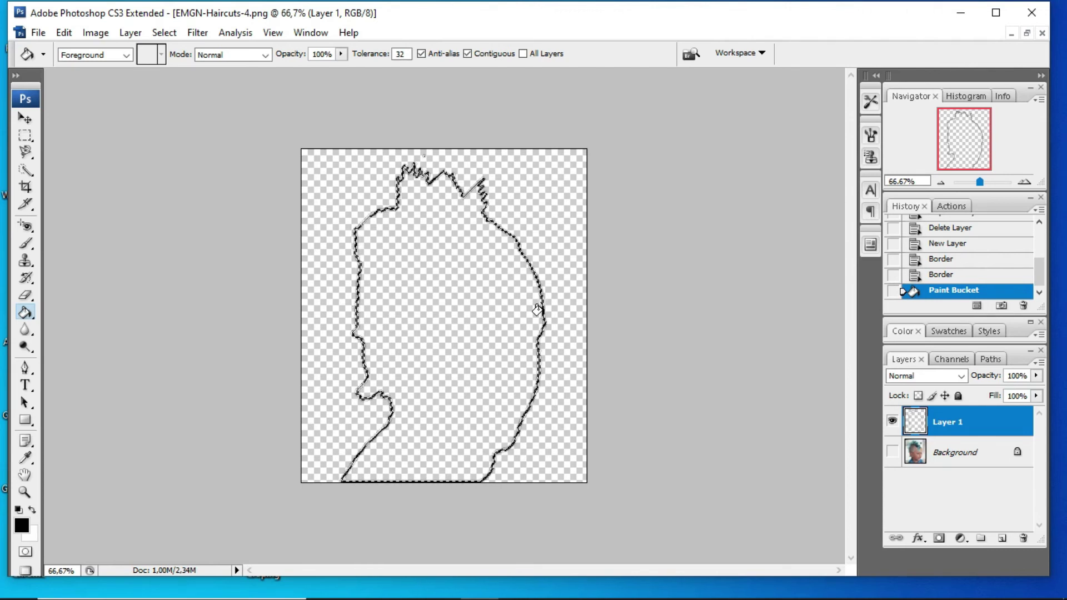
left_click(938, 245)
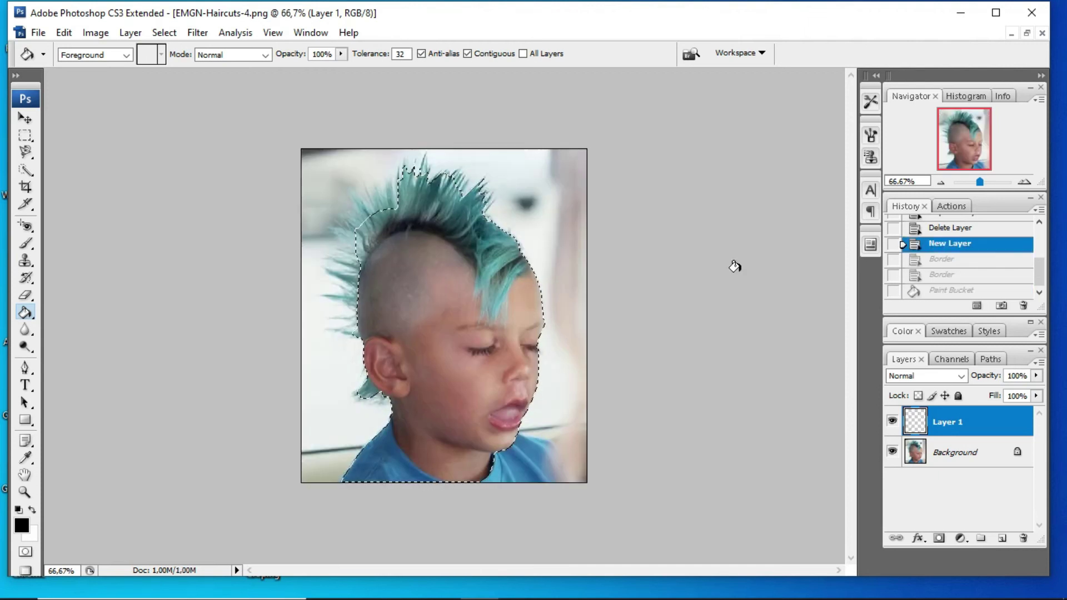
Convert the original selection around the boy into a border selection 50 pixels wide
left_click(164, 32)
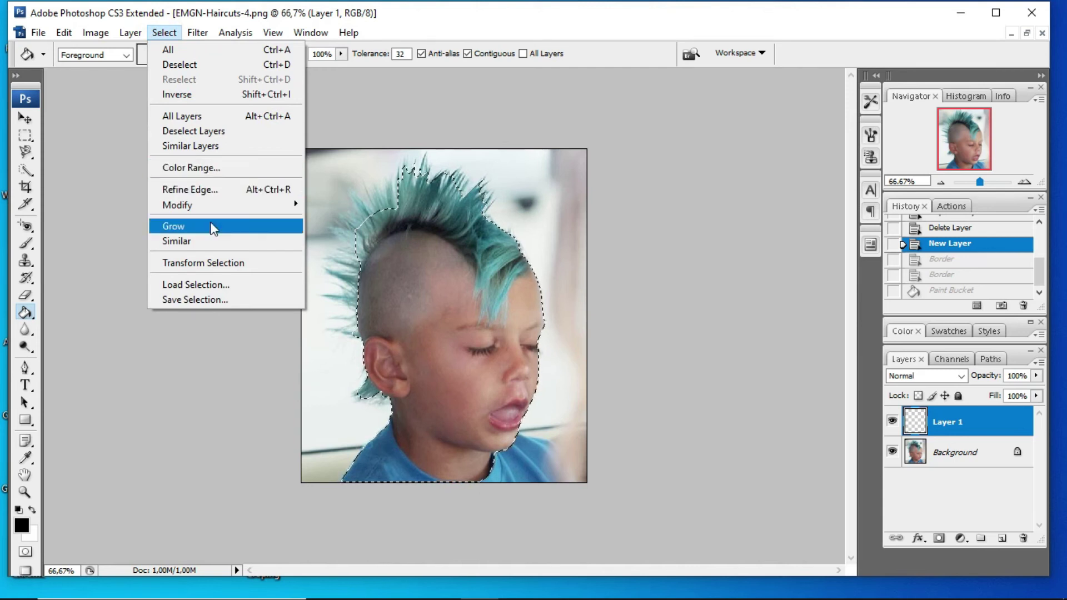
mouse_move(267, 207)
left_click(362, 204)
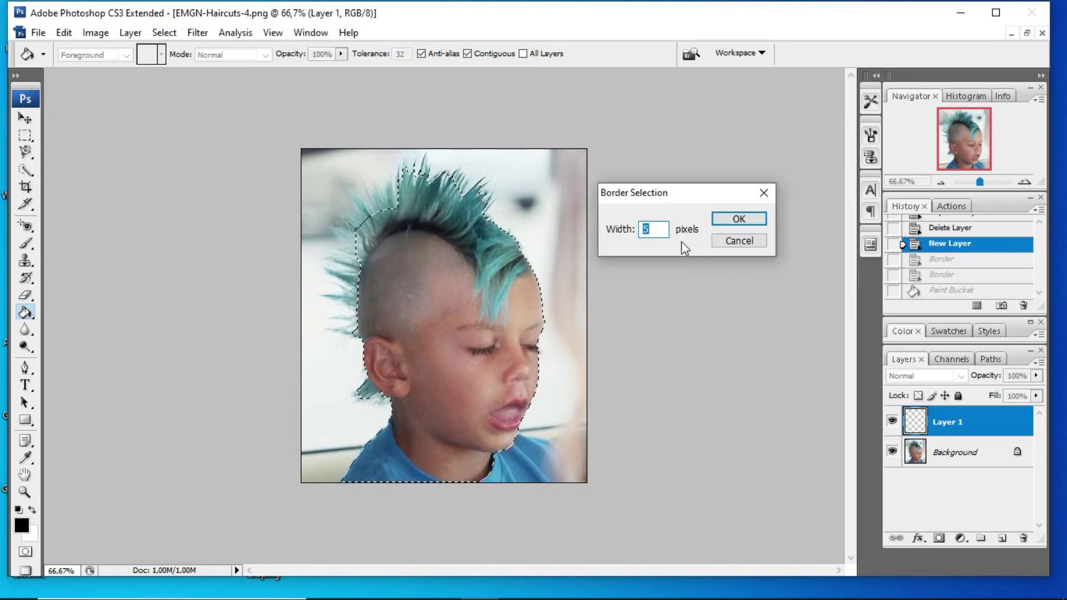
type("50")
left_click(739, 219)
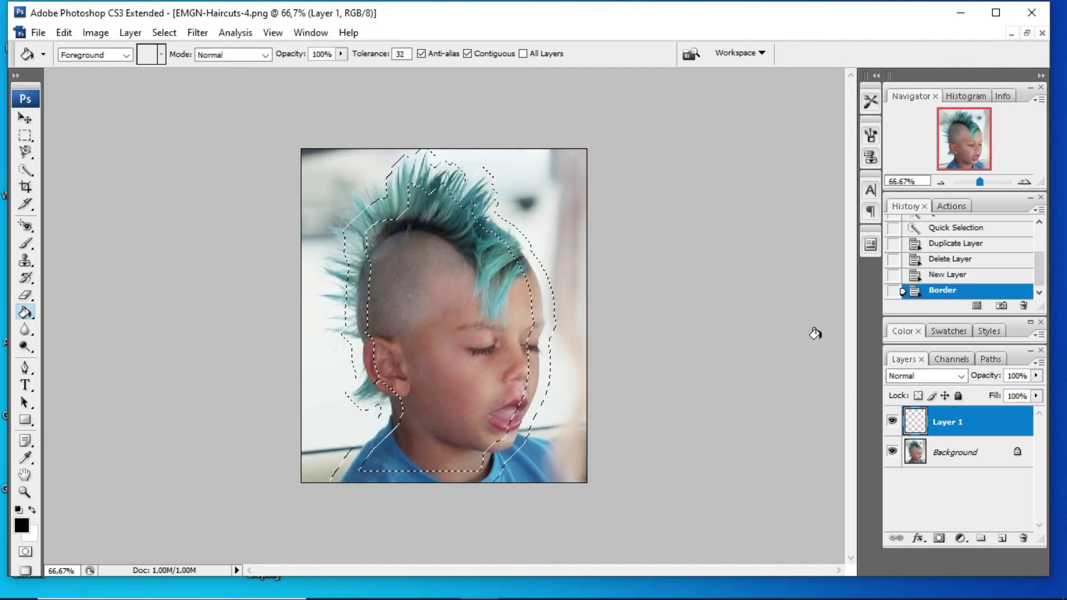
Fill the 50-pixel border selection with black on Layer 1 and hide the Background layer
left_click(393, 179)
left_click(894, 453)
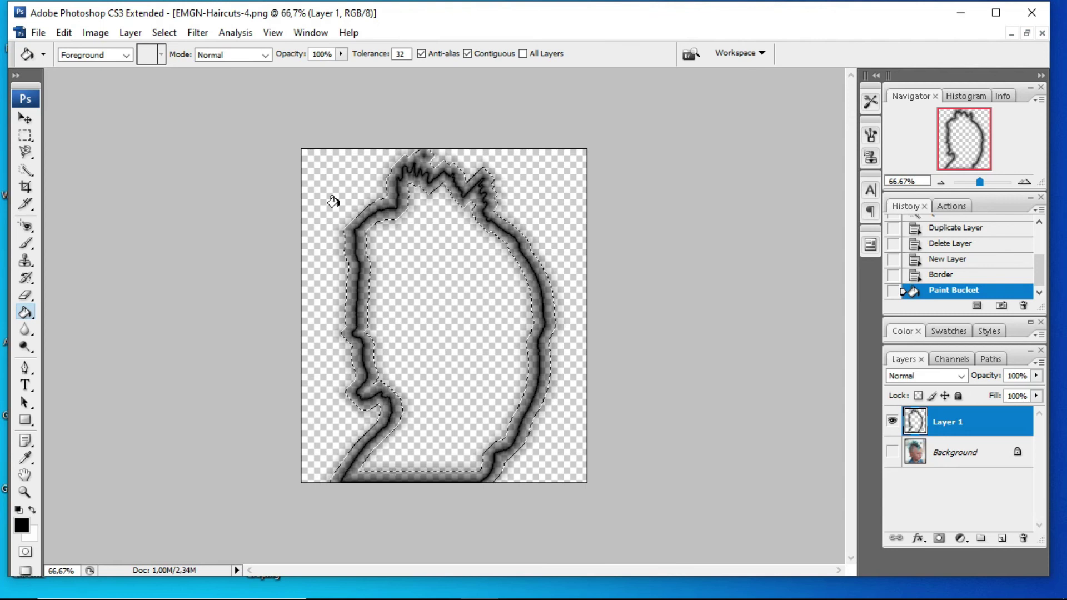
Open the options for modifying the current border selection
left_click(164, 33)
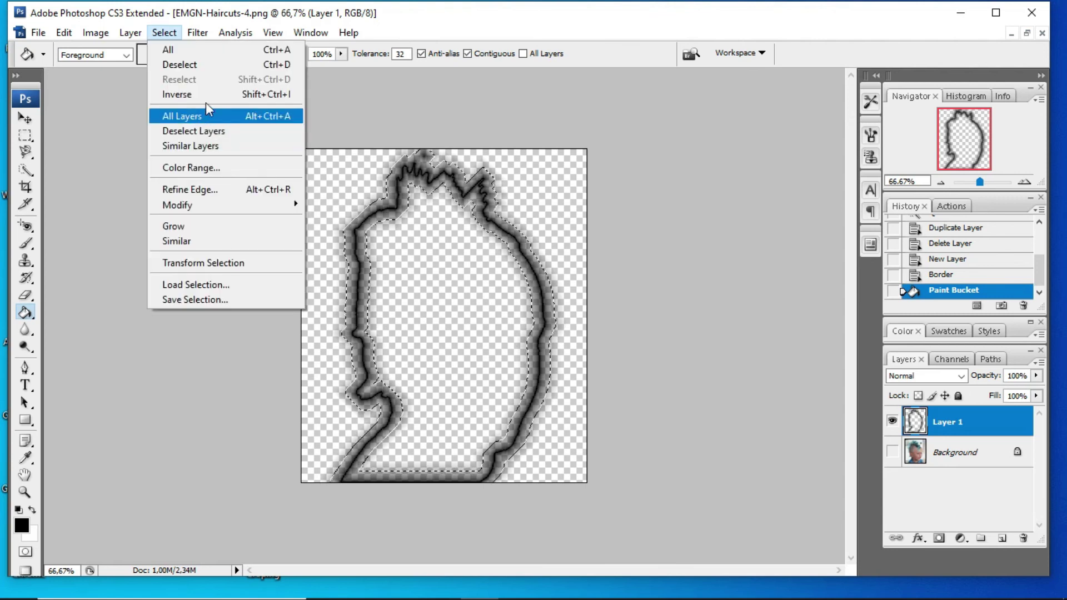
mouse_move(211, 203)
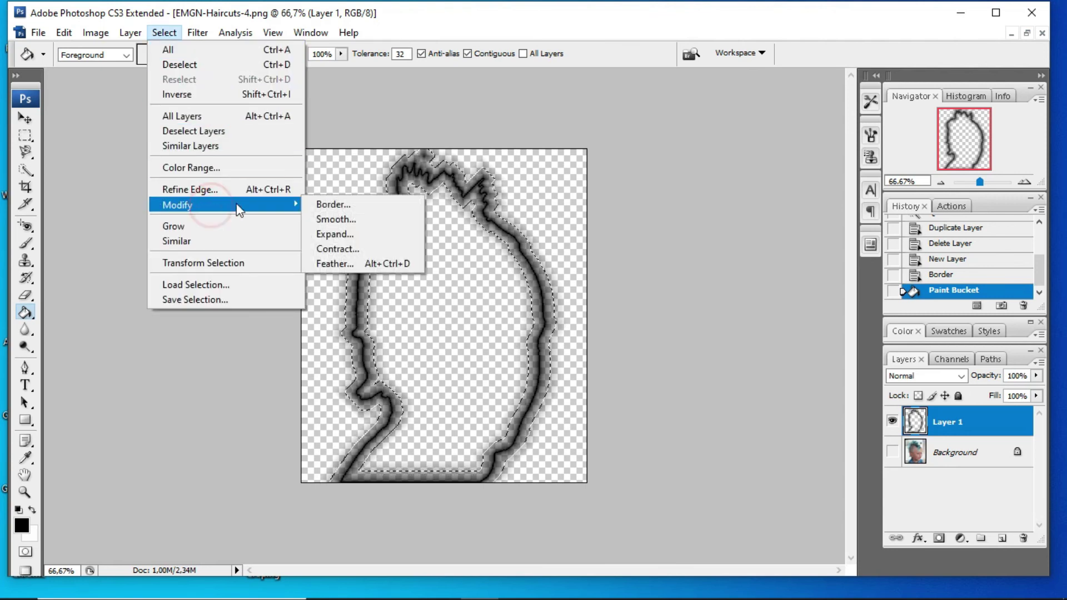